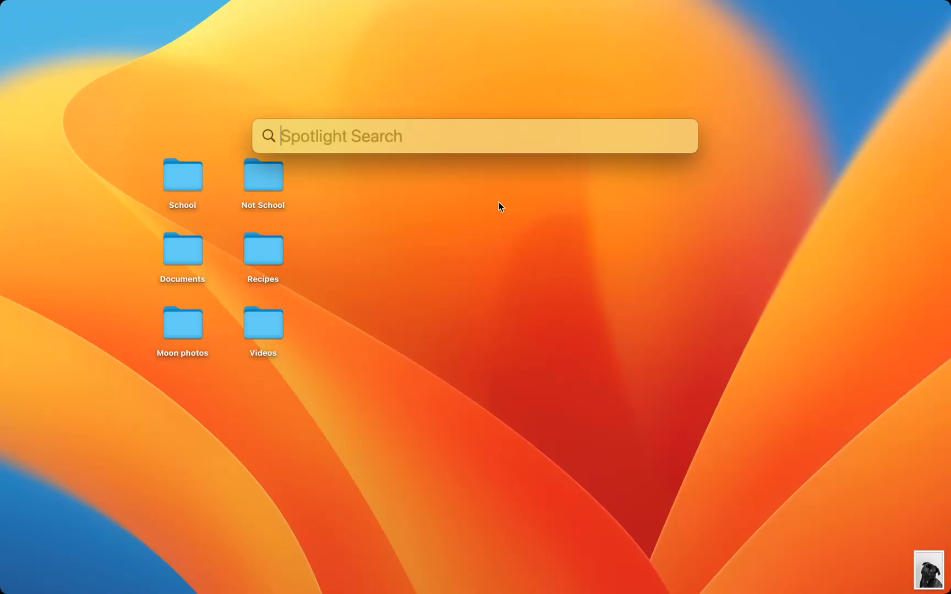
pyautogui.write('image')
# Step: Launch Image2Icon and drop the pug photo from the desktop into it
pyautogui.press('Return')
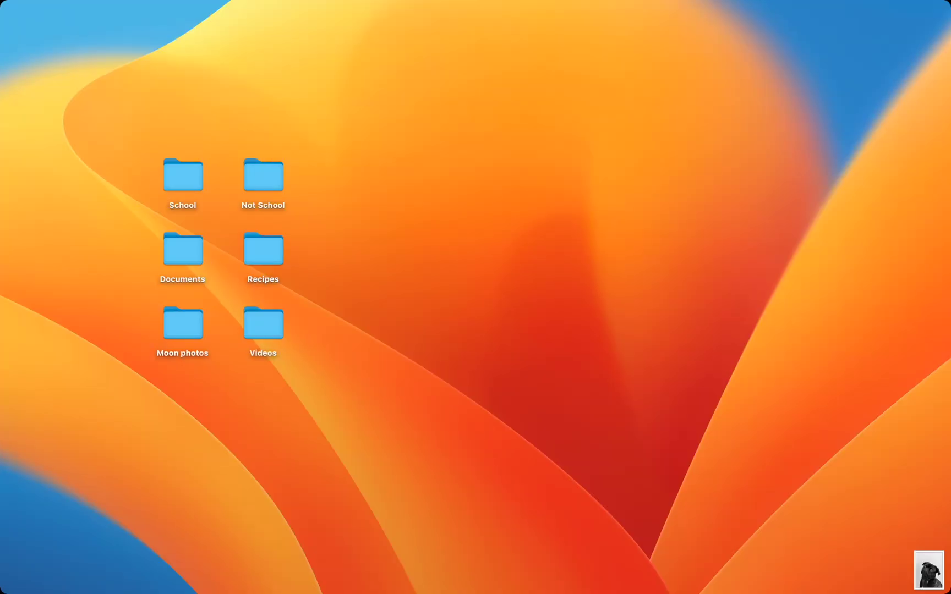
pyautogui.moveTo(558, 163); pyautogui.dragTo(489, 162)
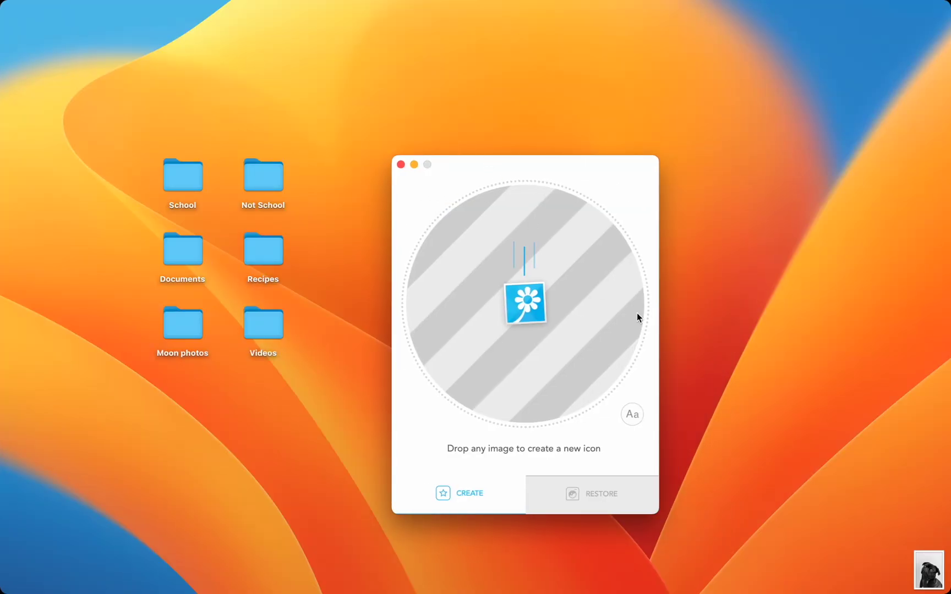
pyautogui.click(926, 565)
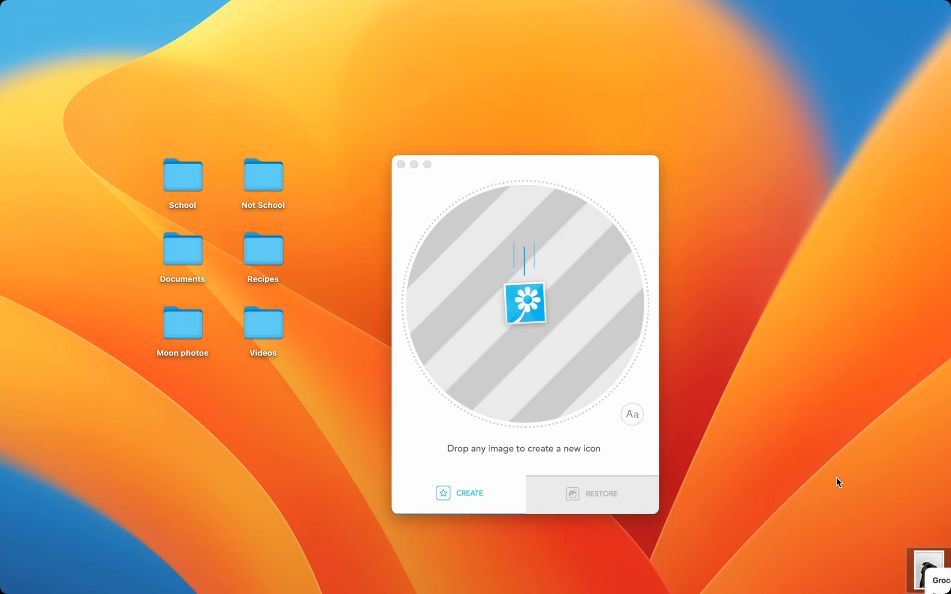
pyautogui.moveTo(932, 572); pyautogui.dragTo(587, 335)
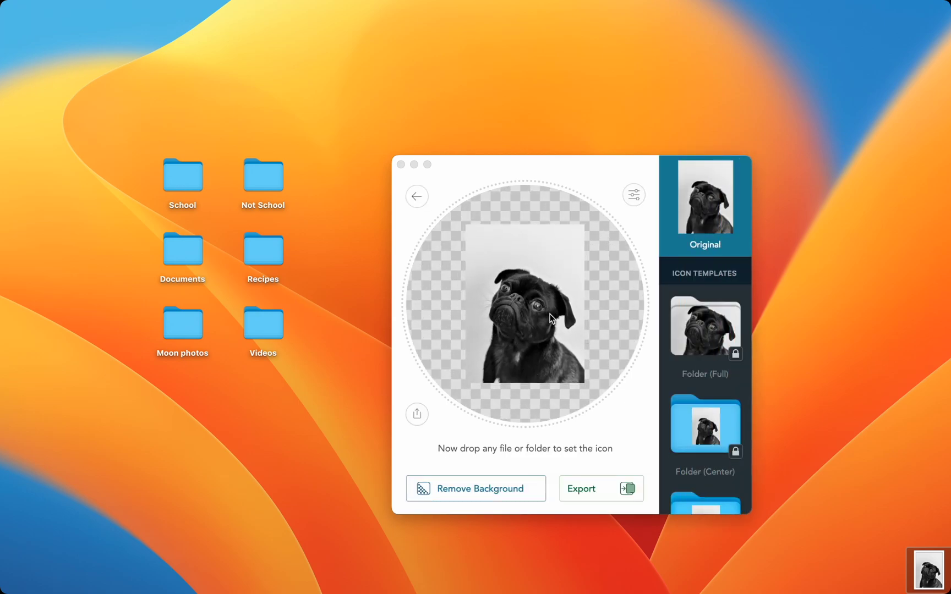
pyautogui.scroll(-10, 711, 439)
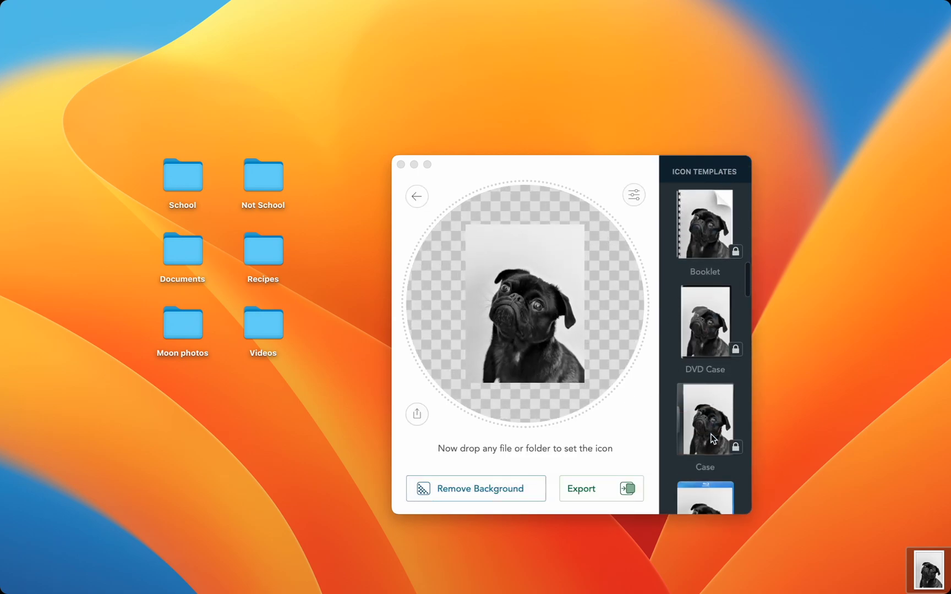
pyautogui.scroll(-5, 712, 438)
pyautogui.scroll(-5, 712, 438)
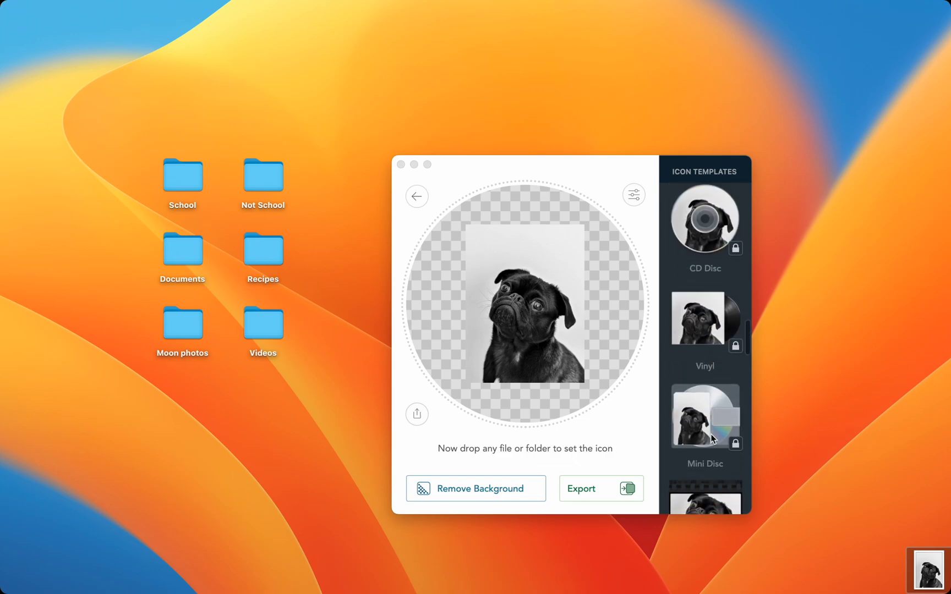
pyautogui.scroll(-3, 711, 439)
pyautogui.scroll(-5, 711, 438)
pyautogui.scroll(-3, 712, 438)
pyautogui.scroll(-5, 711, 438)
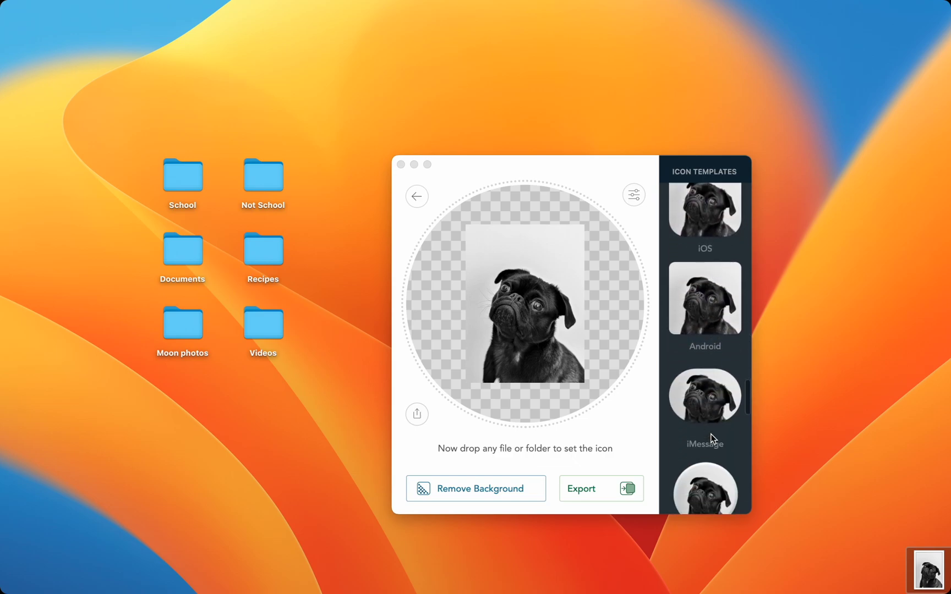
pyautogui.scroll(-2, 712, 438)
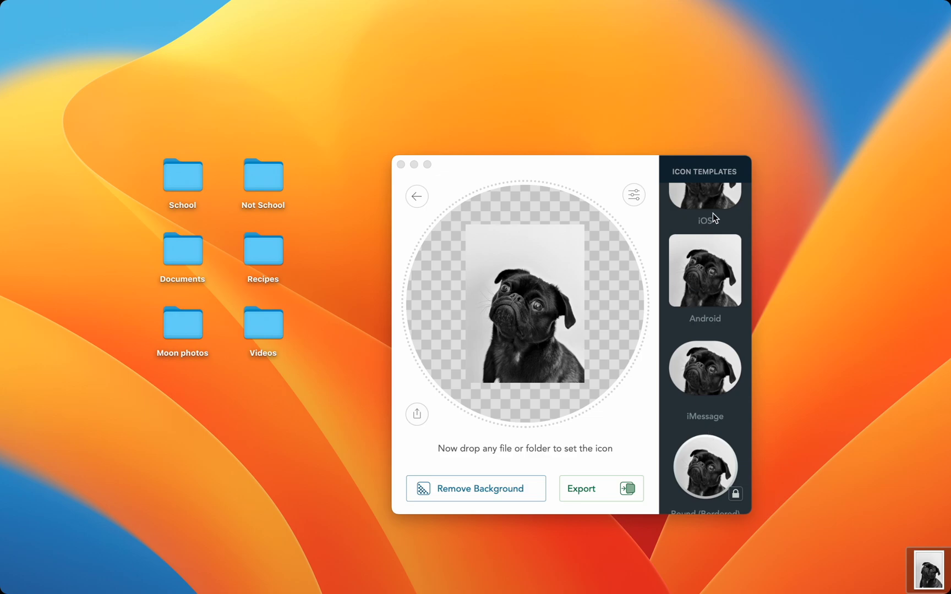
# Step: Preview Android, iMessage, Round (Bordered), Slip Cover and Tilted styles, then choose the stacked-photo style
pyautogui.click(704, 296)
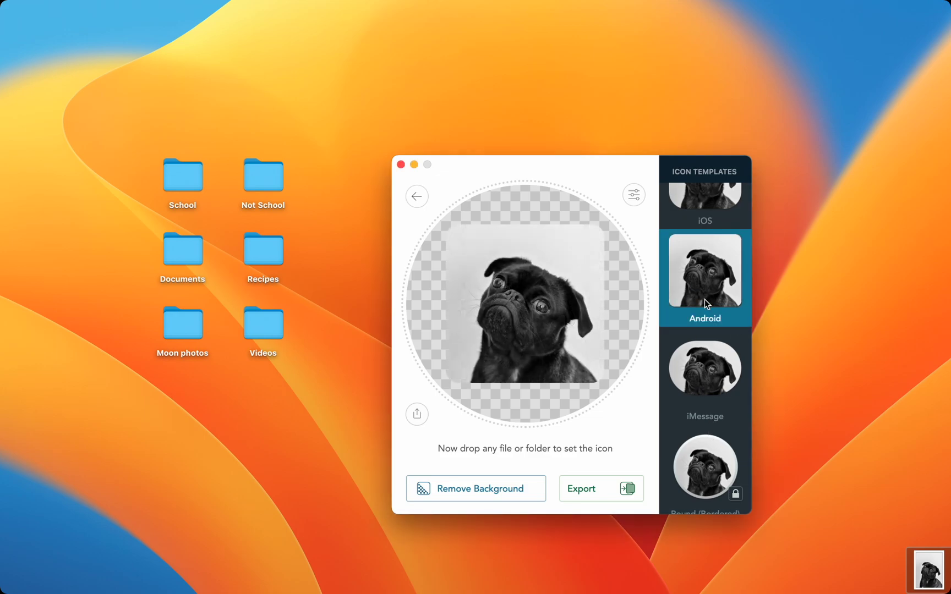
pyautogui.click(702, 360)
pyautogui.click(701, 437)
pyautogui.scroll(-5, 701, 438)
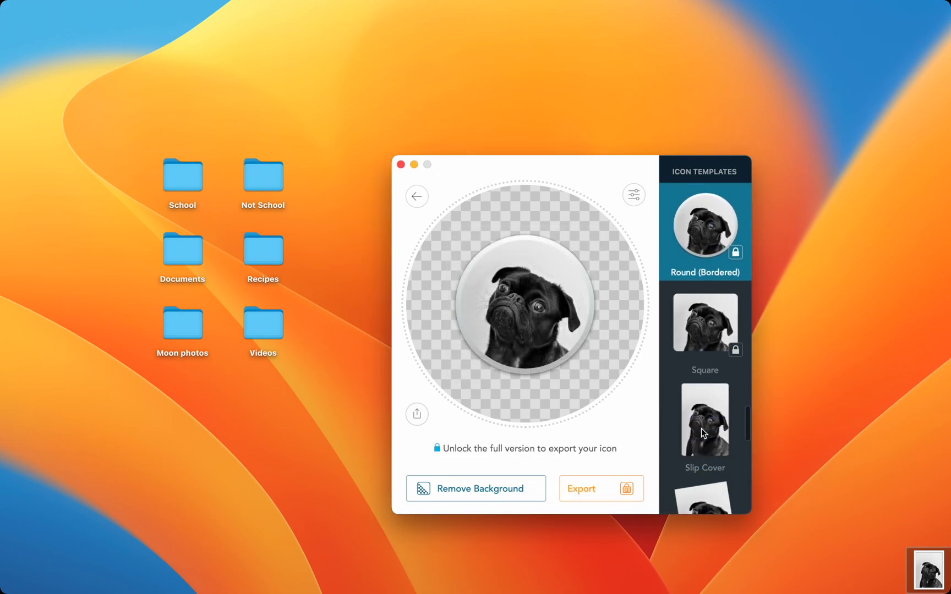
pyautogui.click(704, 424)
pyautogui.scroll(-3, 706, 458)
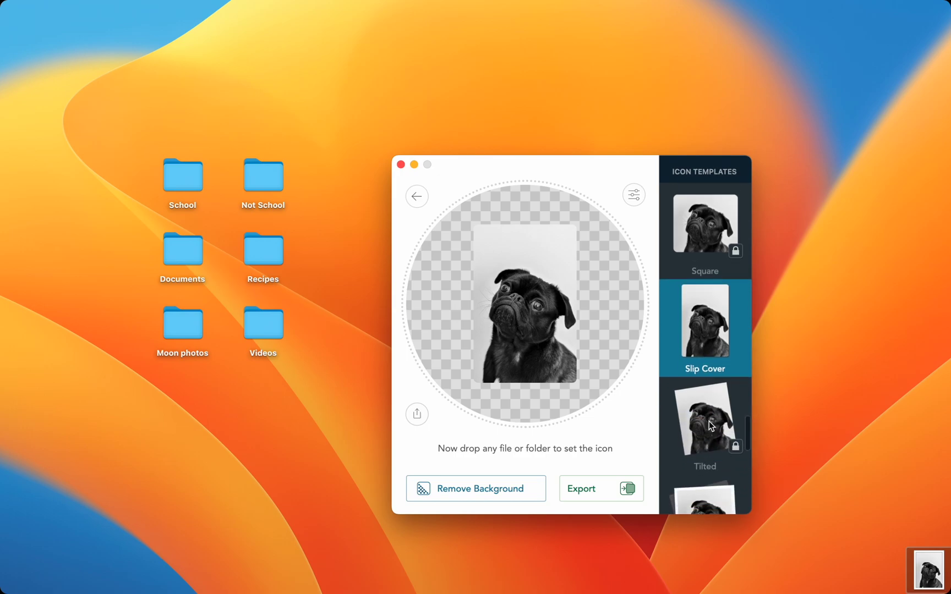
pyautogui.click(705, 460)
pyautogui.click(706, 490)
pyautogui.click(624, 488)
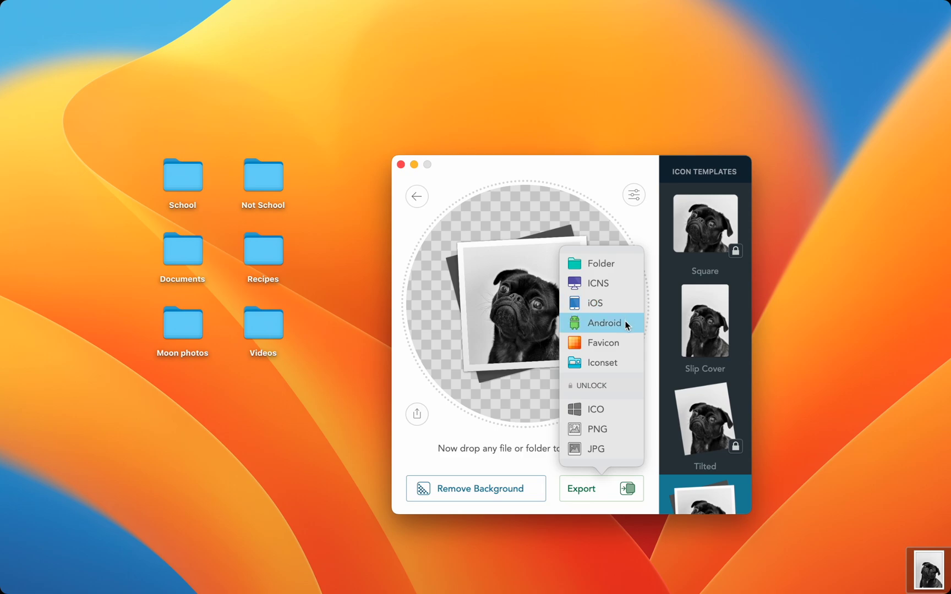
# Step: Export the pug icon as a folder, then zoom in and slightly rotate the photo
pyautogui.click(604, 264)
pyautogui.press('Return')
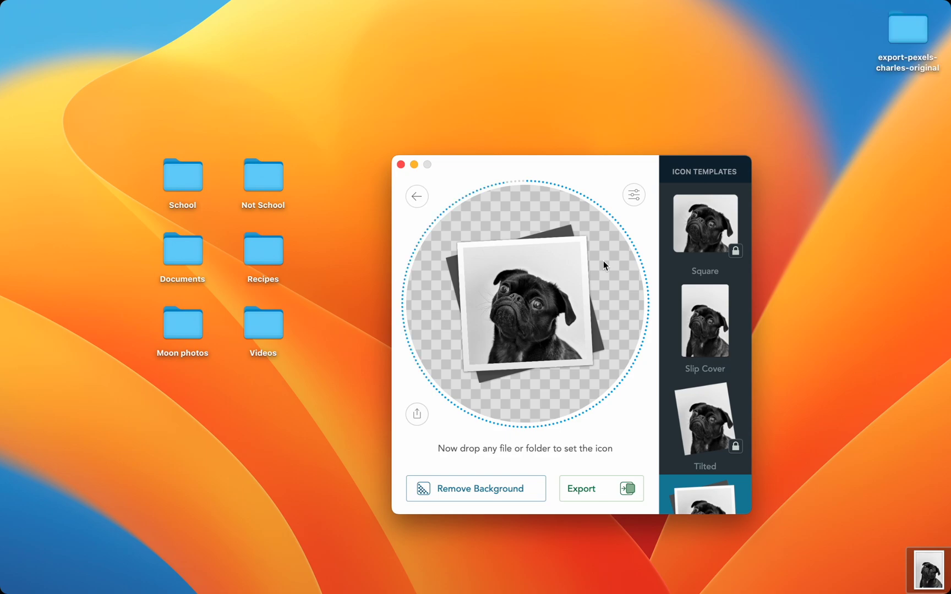
pyautogui.click(635, 197)
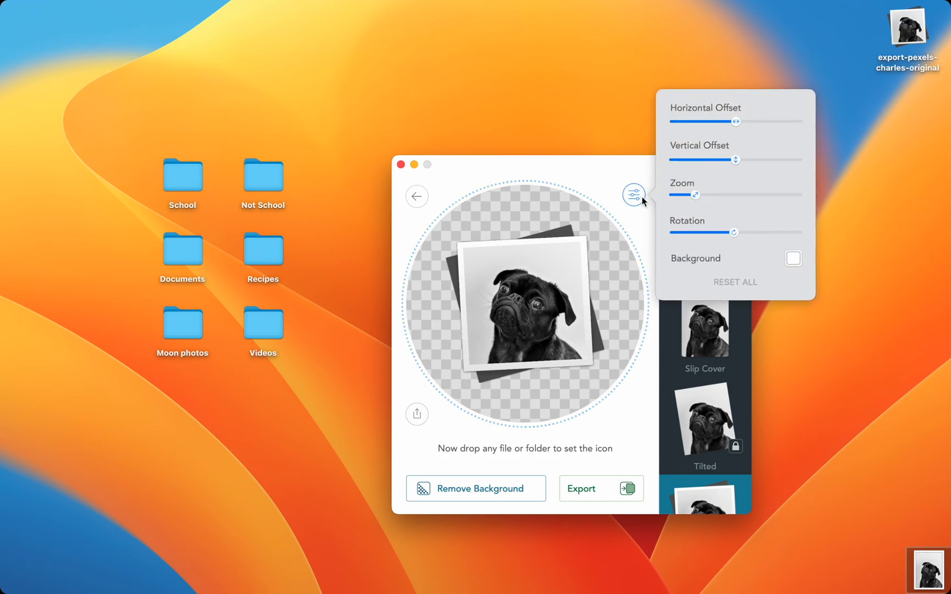
pyautogui.moveTo(695, 194)
pyautogui.mouseDown()
pyautogui.moveTo(725, 194)
pyautogui.moveTo(712, 194)
pyautogui.mouseUp()
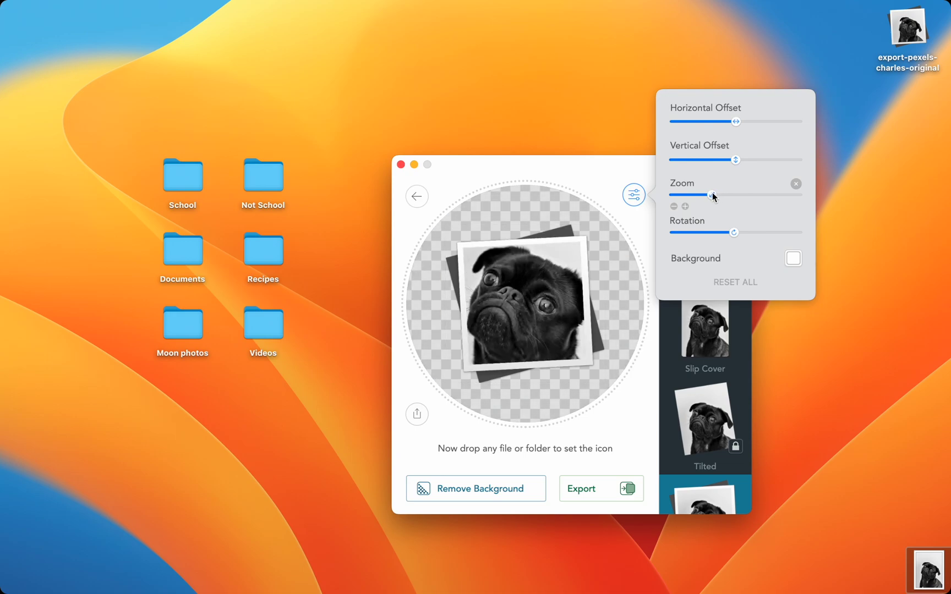
pyautogui.moveTo(732, 233); pyautogui.dragTo(725, 233)
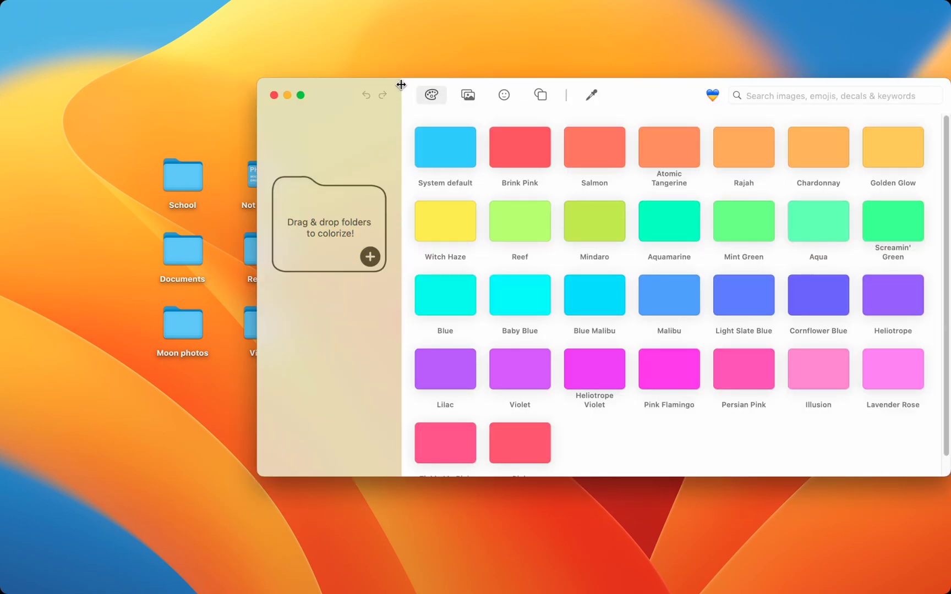
# Step: Load the School folder and browse the emoji, symbol and photo categories
pyautogui.moveTo(178, 175); pyautogui.dragTo(319, 226)
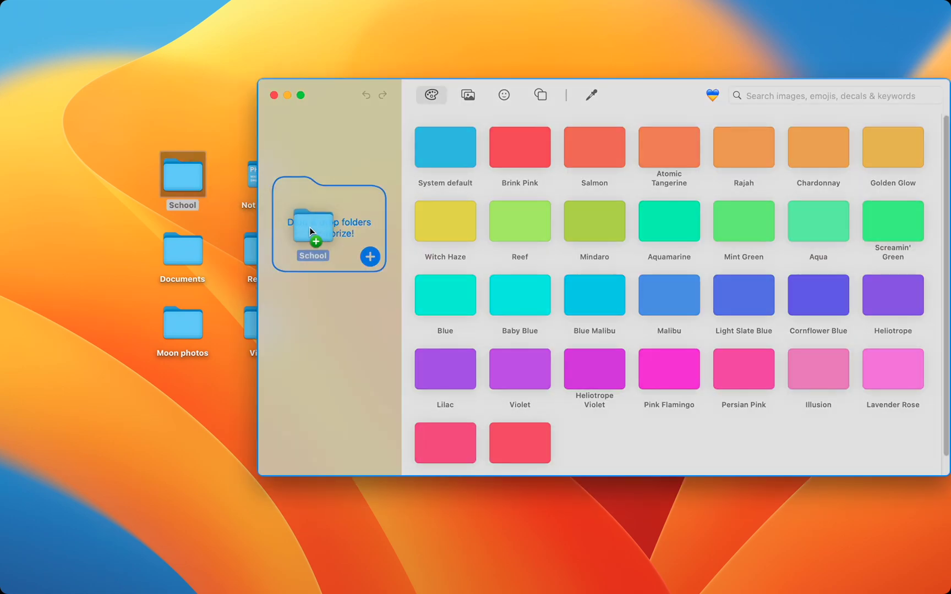
pyautogui.click(502, 96)
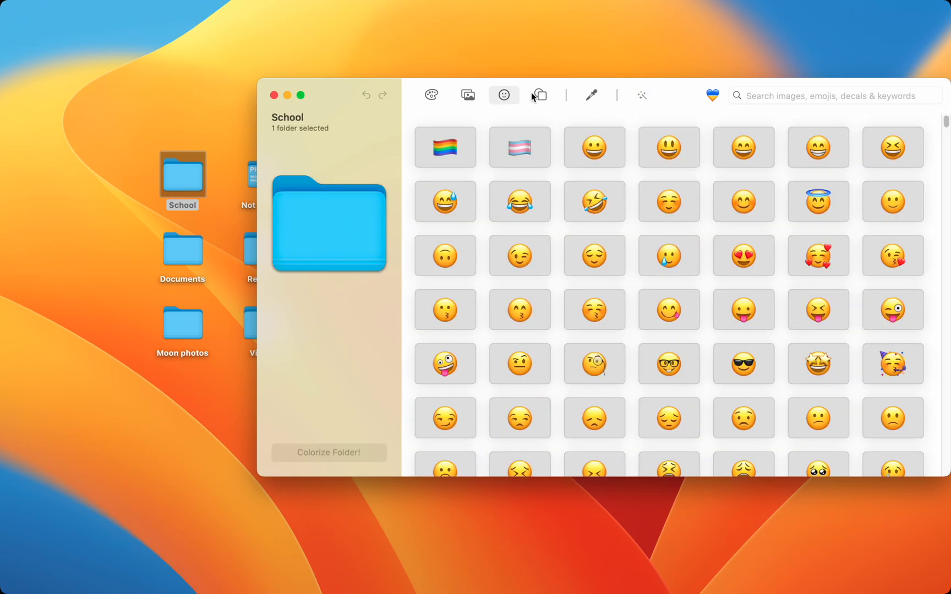
pyautogui.click(540, 95)
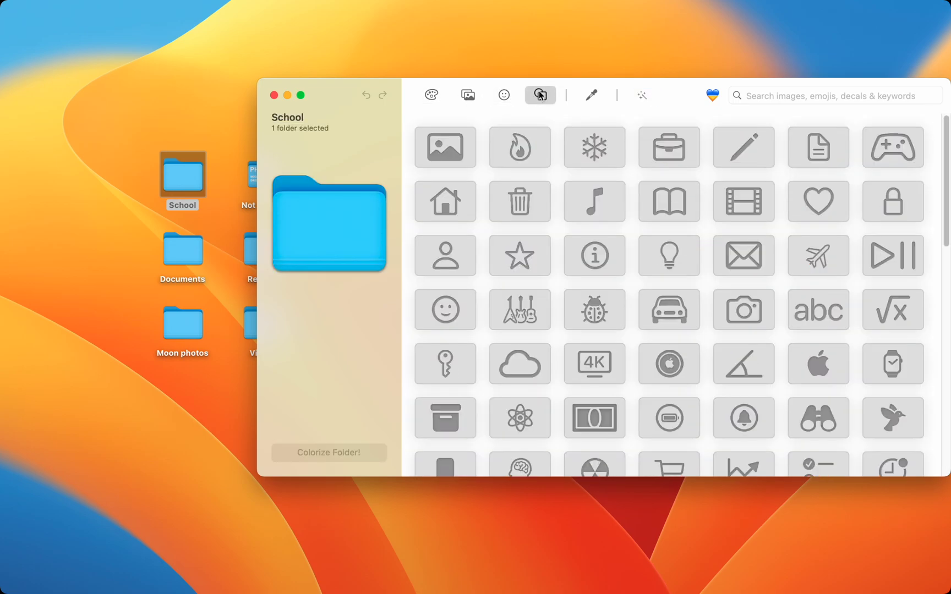
pyautogui.click(472, 97)
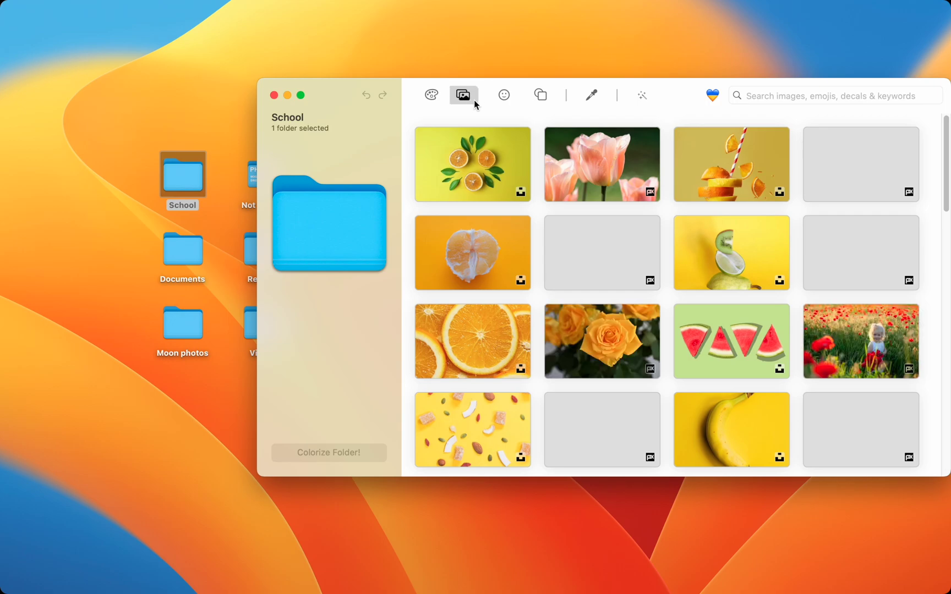
# Step: Search the image library for 'monkey' and move the Colors picker out of the way
pyautogui.click(759, 94)
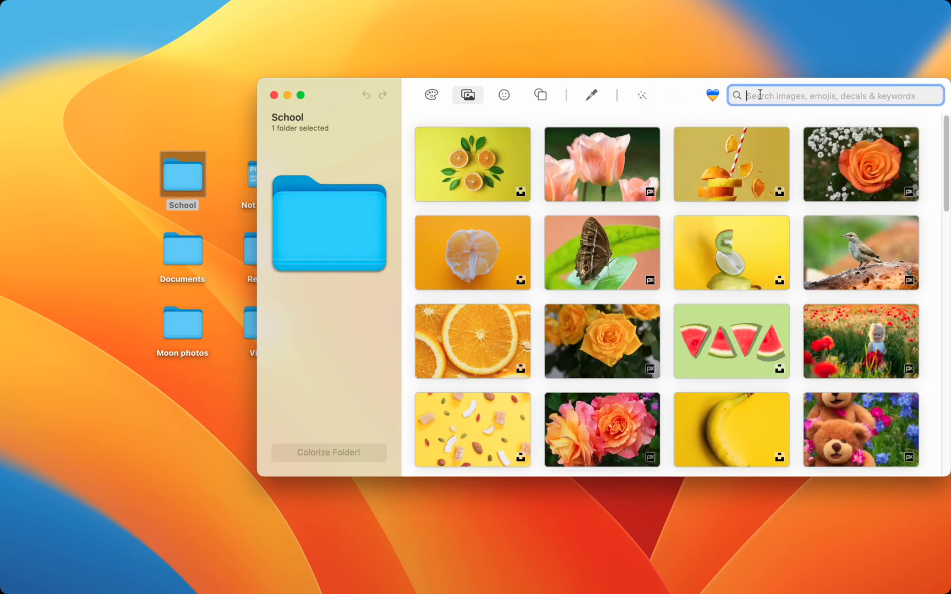
pyautogui.write('monkey')
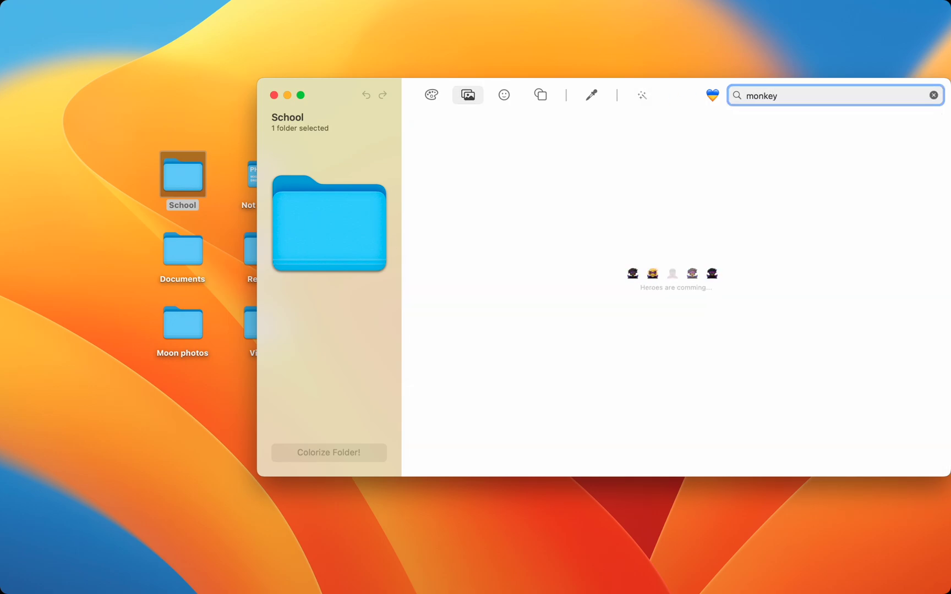
pyautogui.click(595, 94)
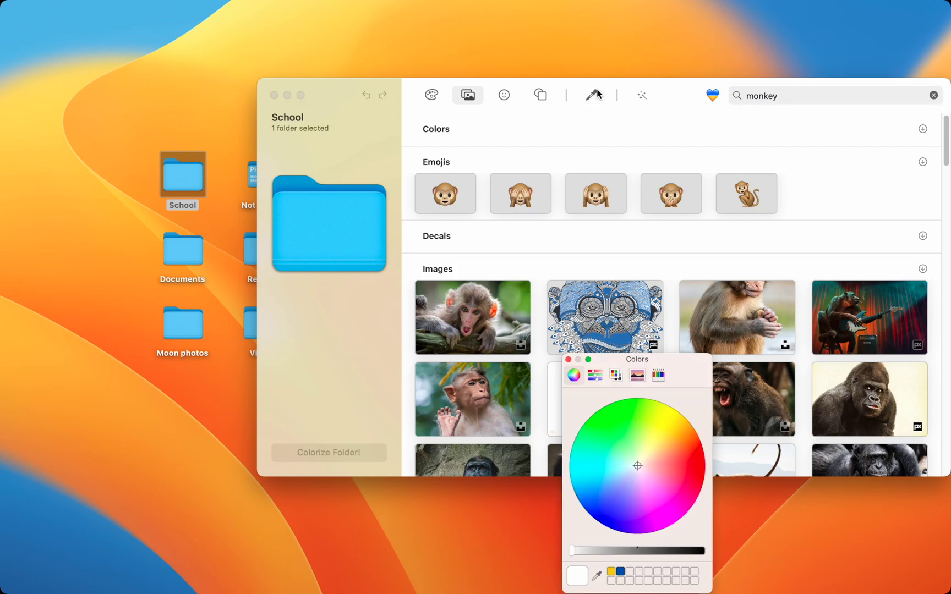
pyautogui.moveTo(647, 360); pyautogui.dragTo(697, 135)
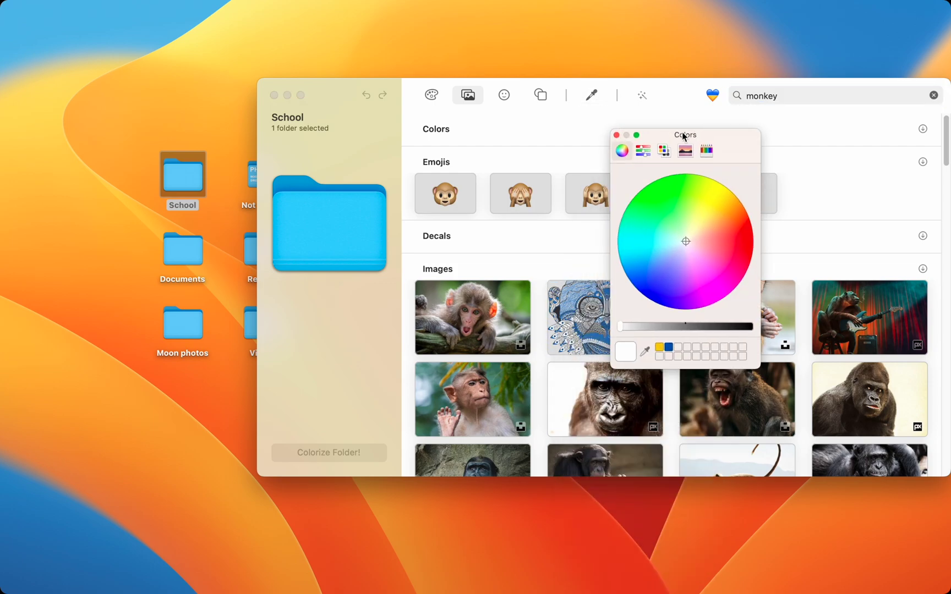
# Step: Apply the hear-no-evil monkey emoji over the blue patterned monkey image to School
pyautogui.click(624, 137)
pyautogui.click(595, 193)
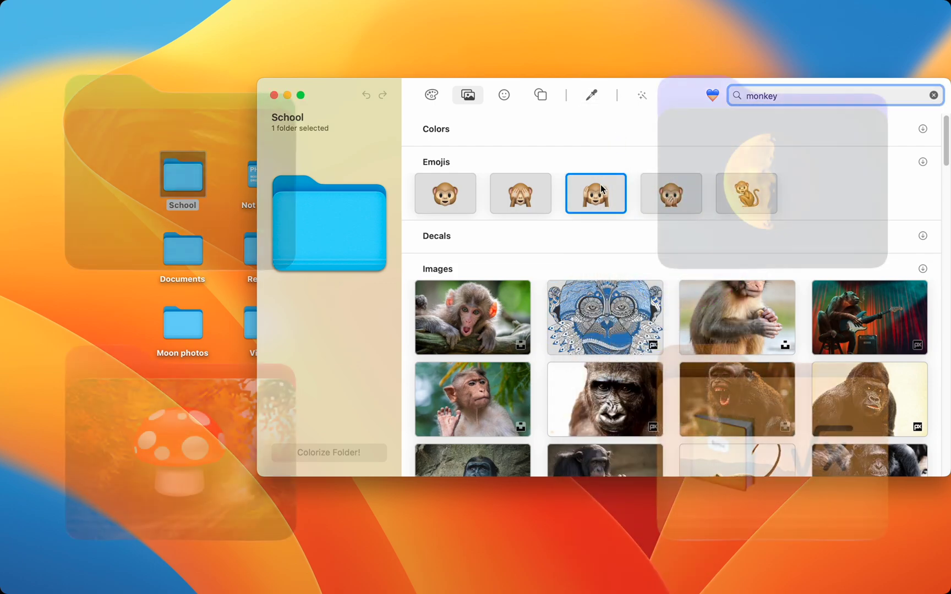
pyautogui.click(589, 333)
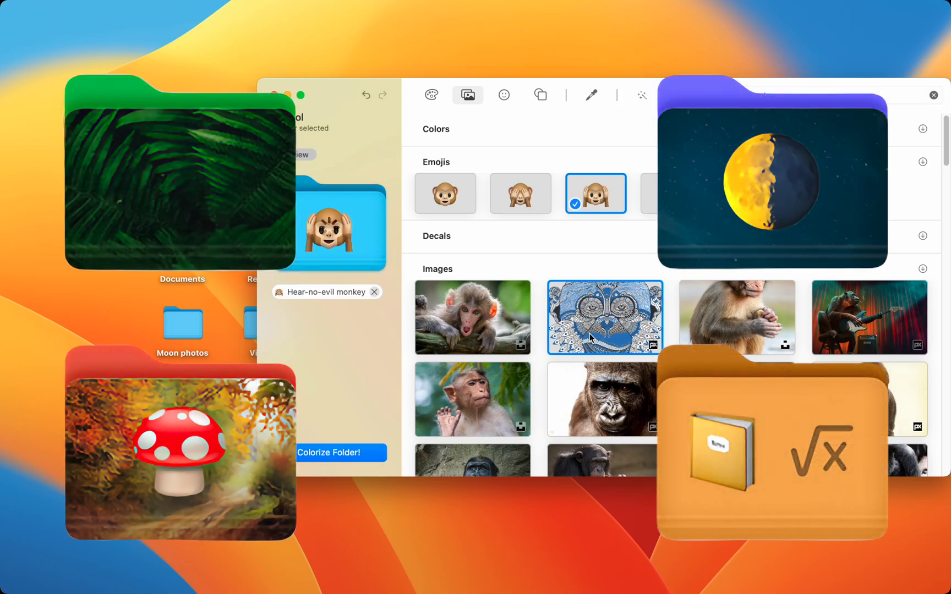
pyautogui.click(352, 446)
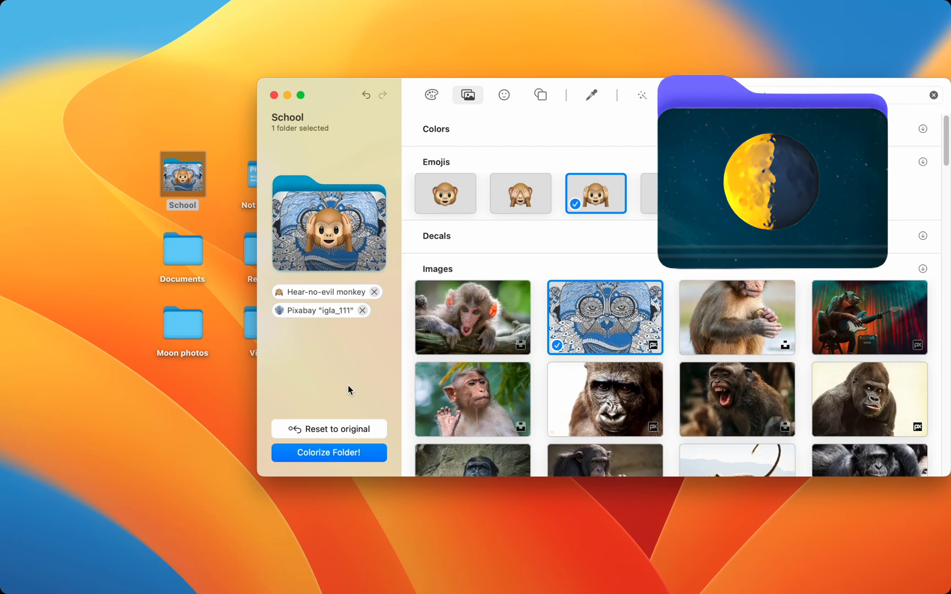
# Step: Recolorize School with the gorilla photo background and the emoji removed
pyautogui.click(631, 426)
pyautogui.click(504, 186)
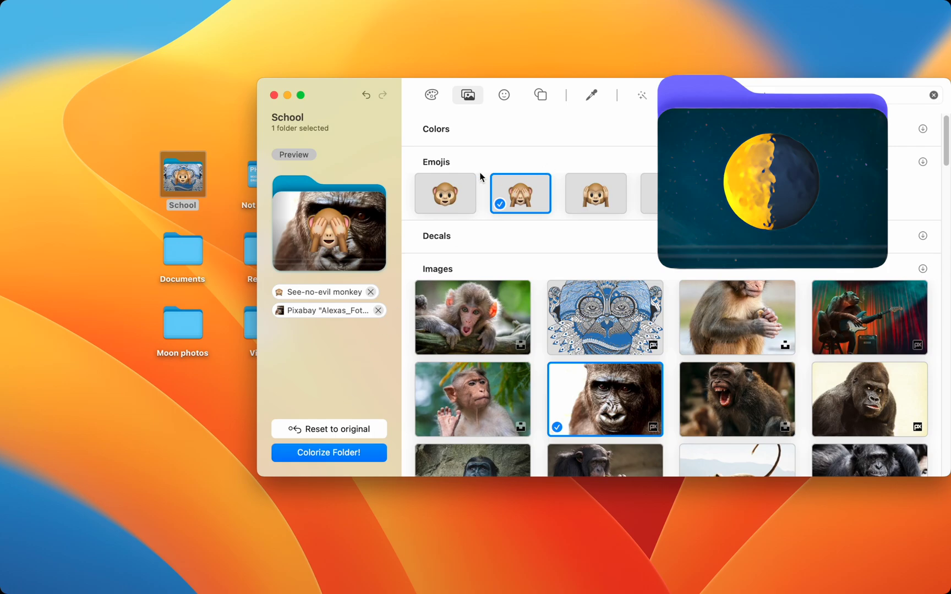
pyautogui.click(370, 292)
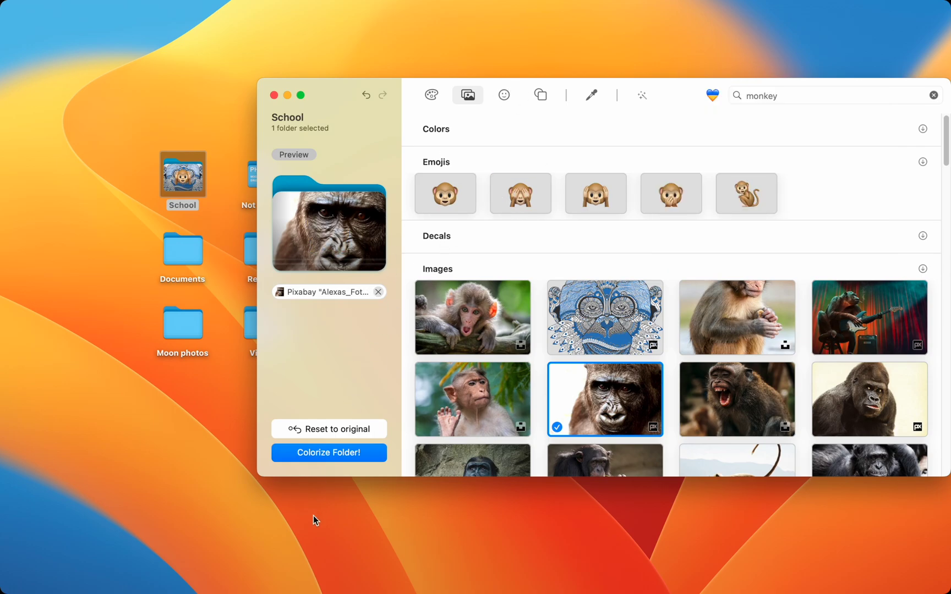
pyautogui.click(329, 455)
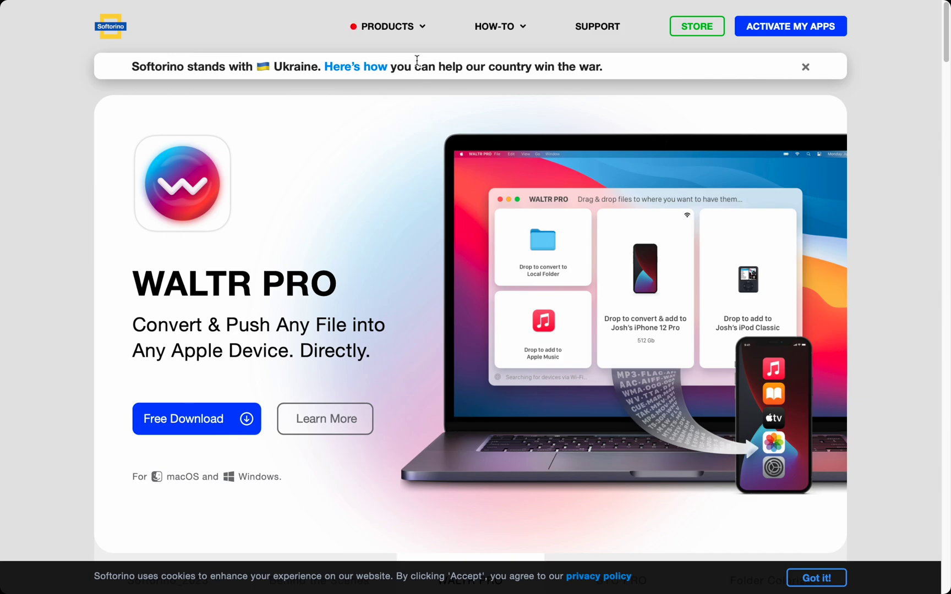
# Step: Go to the Folder Colorizer for Mac product page and start its Free Download
pyautogui.click(402, 31)
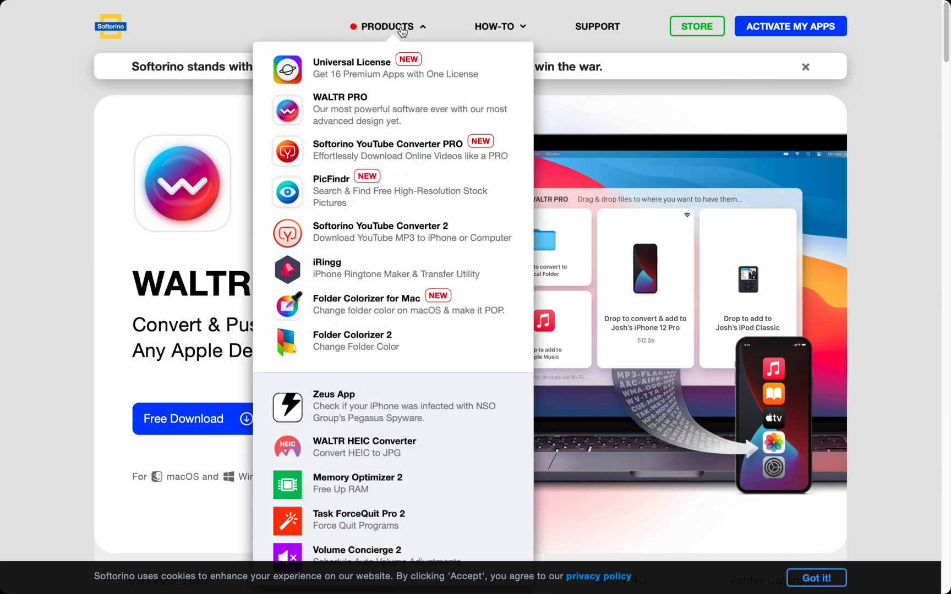
pyautogui.click(390, 317)
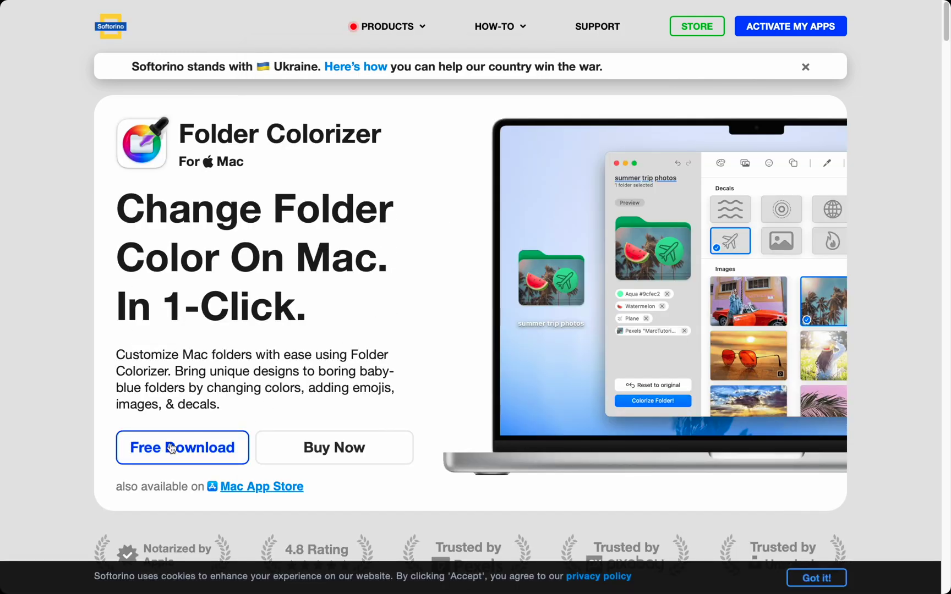
pyautogui.click(206, 450)
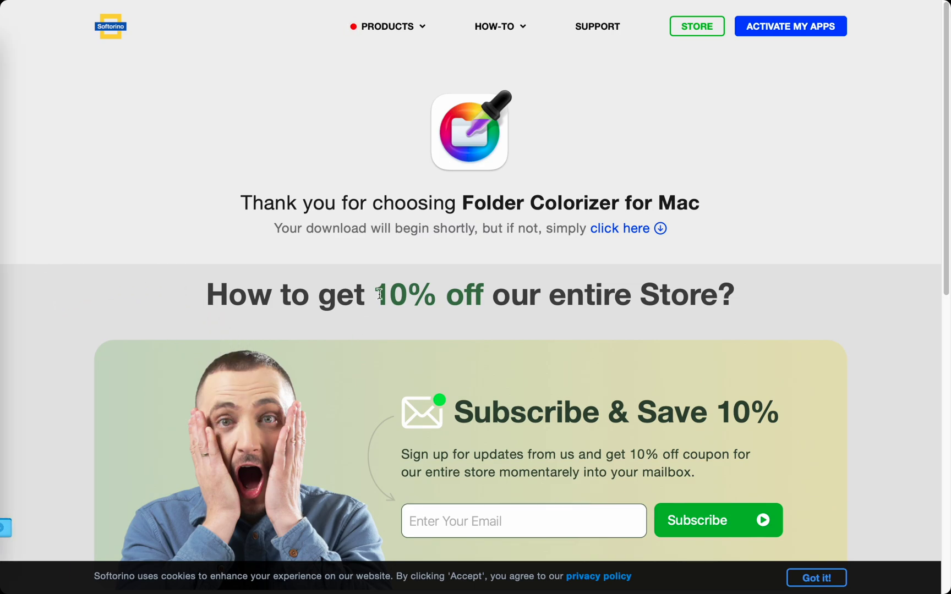
# Step: Go to the Universal License page from the PRODUCTS menu
pyautogui.click(403, 36)
pyautogui.click(394, 73)
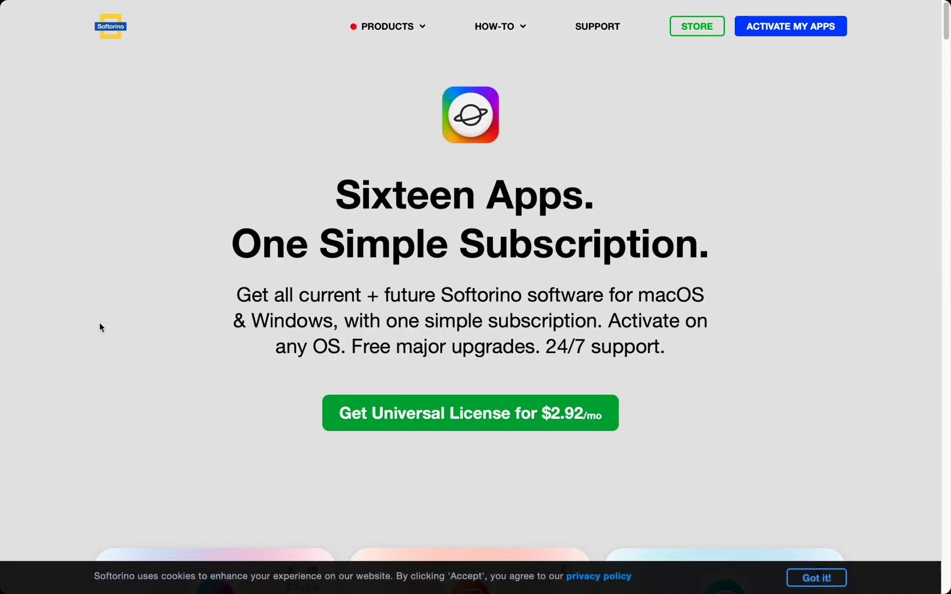
pyautogui.scroll(-1, 101, 327)
pyautogui.scroll(-1, 101, 328)
pyautogui.scroll(-1, 101, 327)
pyautogui.scroll(-1, 101, 327)
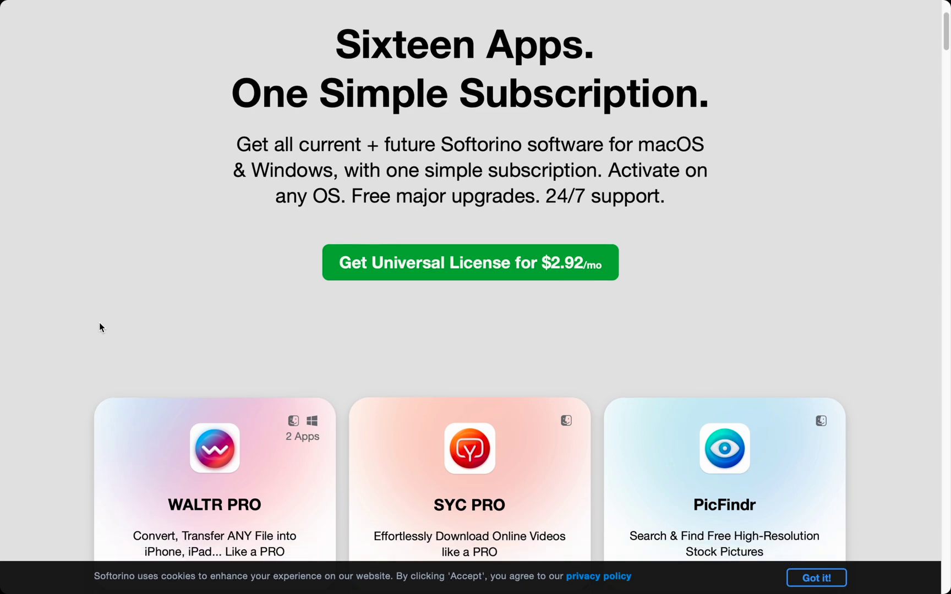
pyautogui.scroll(-1, 100, 328)
pyautogui.scroll(-1, 100, 327)
pyautogui.scroll(-1, 101, 328)
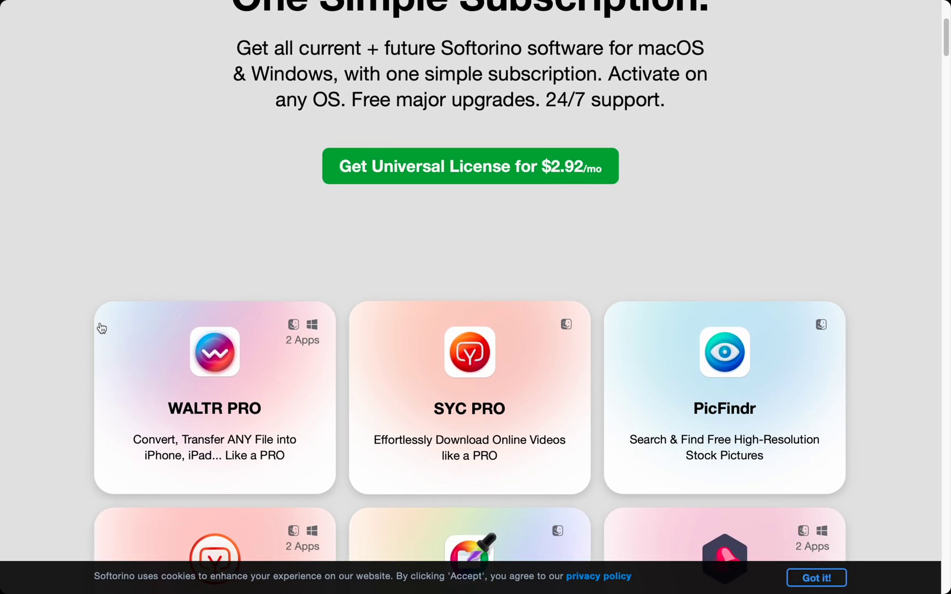
pyautogui.scroll(-1, 101, 327)
pyautogui.scroll(-1, 101, 328)
pyautogui.scroll(-1, 102, 328)
pyautogui.scroll(-1, 101, 328)
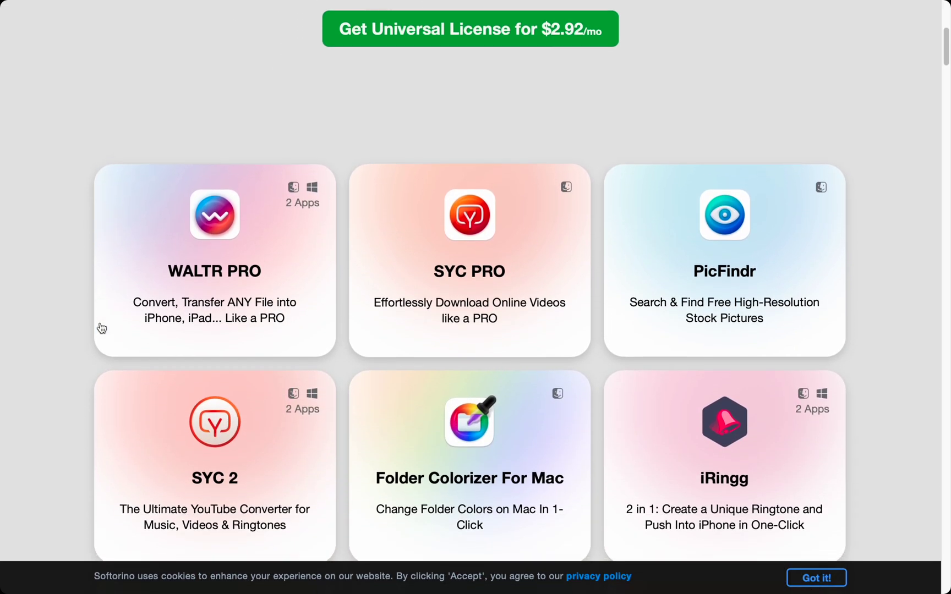
pyautogui.scroll(-2, 101, 328)
pyautogui.scroll(-1, 101, 328)
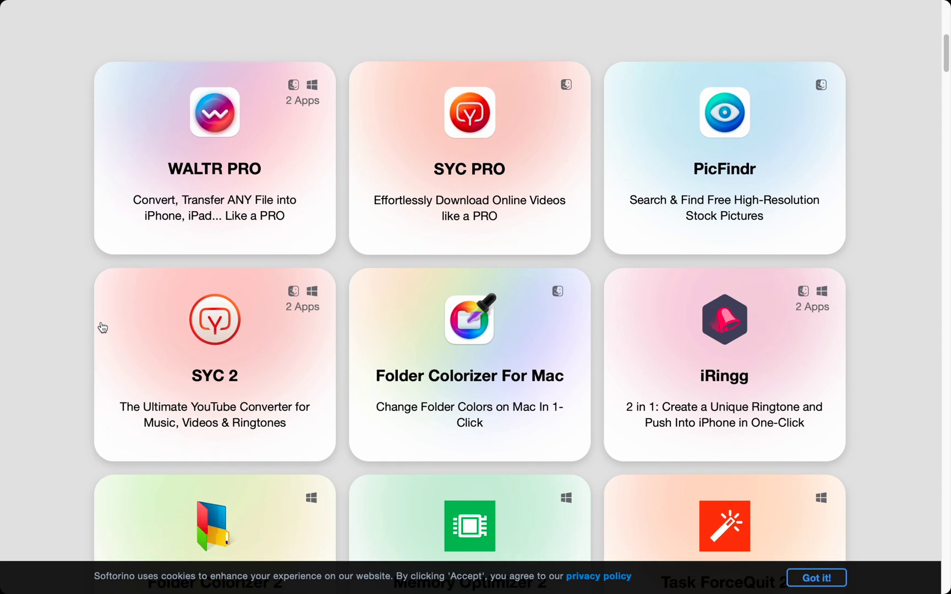
pyautogui.scroll(-1, 102, 328)
pyautogui.scroll(-2, 102, 328)
pyautogui.scroll(-1, 103, 328)
pyautogui.scroll(-1, 103, 327)
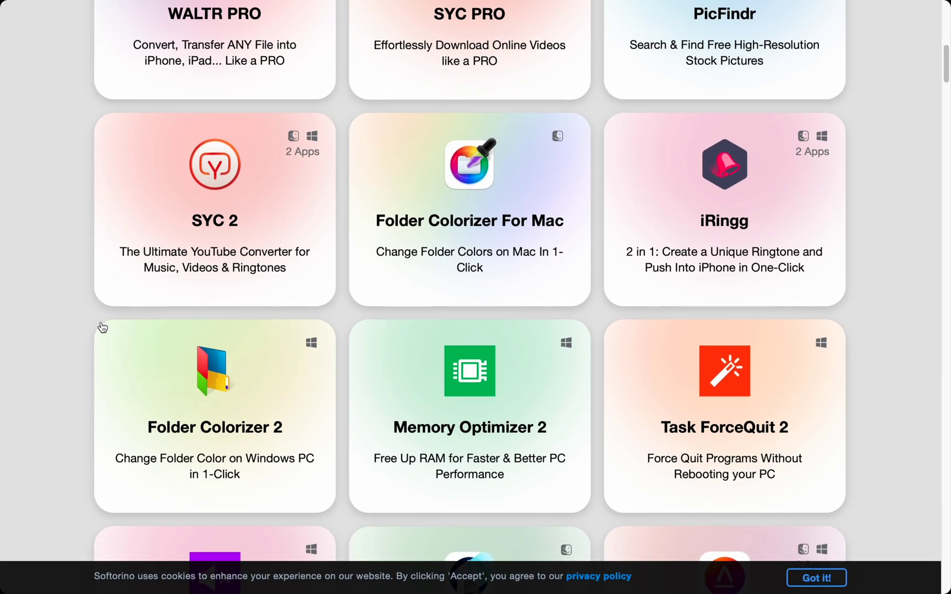
pyautogui.scroll(-1, 102, 328)
pyautogui.scroll(-1, 102, 328)
pyautogui.scroll(-1, 102, 328)
pyautogui.scroll(-1, 102, 327)
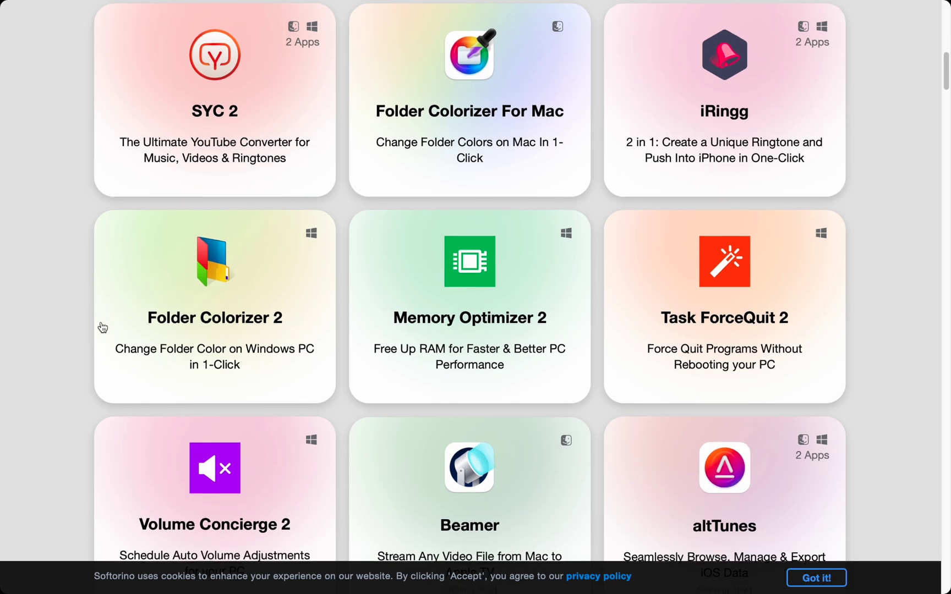
pyautogui.scroll(-1, 101, 328)
pyautogui.scroll(-2, 102, 327)
pyautogui.scroll(-1, 103, 327)
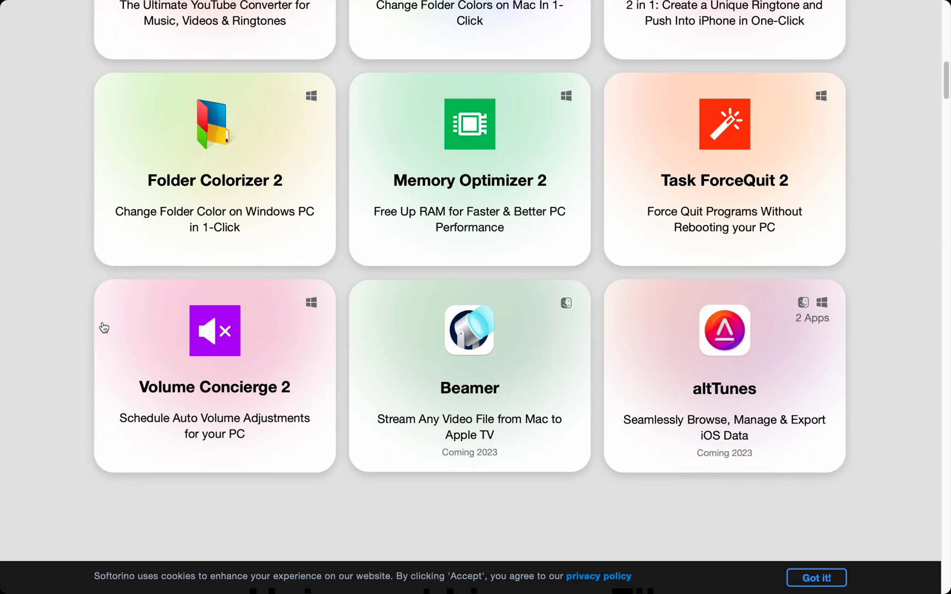
pyautogui.scroll(-1, 104, 328)
pyautogui.scroll(10, 103, 327)
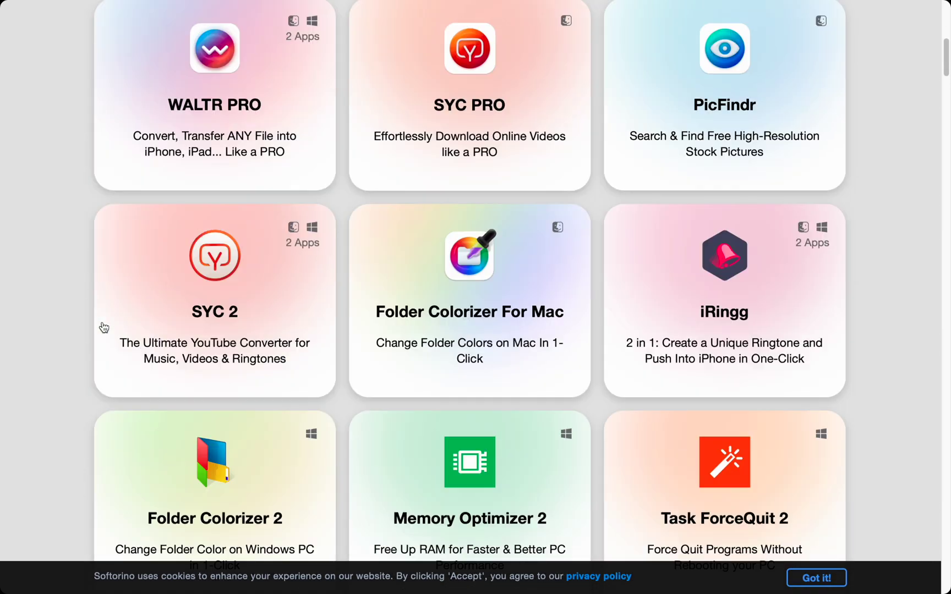
pyautogui.scroll(10, 103, 328)
pyautogui.scroll(2, 104, 328)
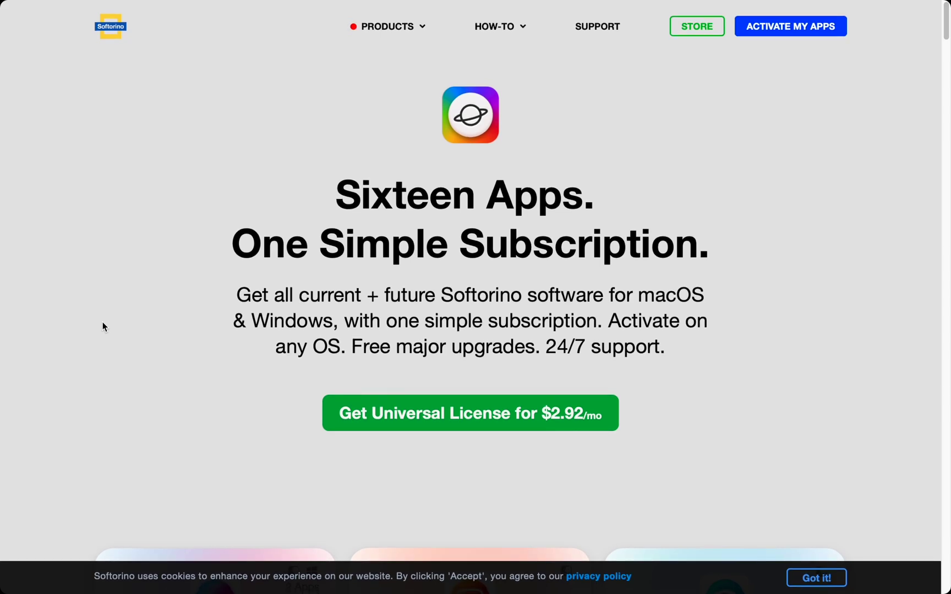